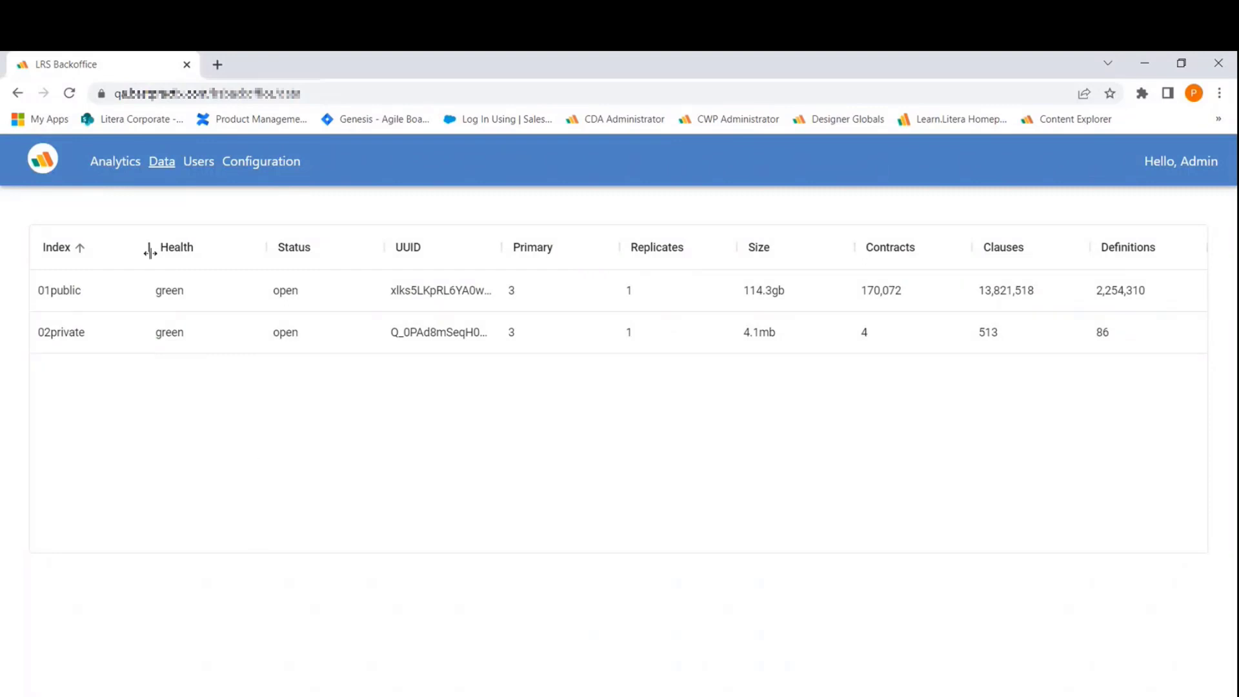
Step: Show the server analytics dashboard with disk, CPU, memory, network and index statistics
left_click(116, 160)
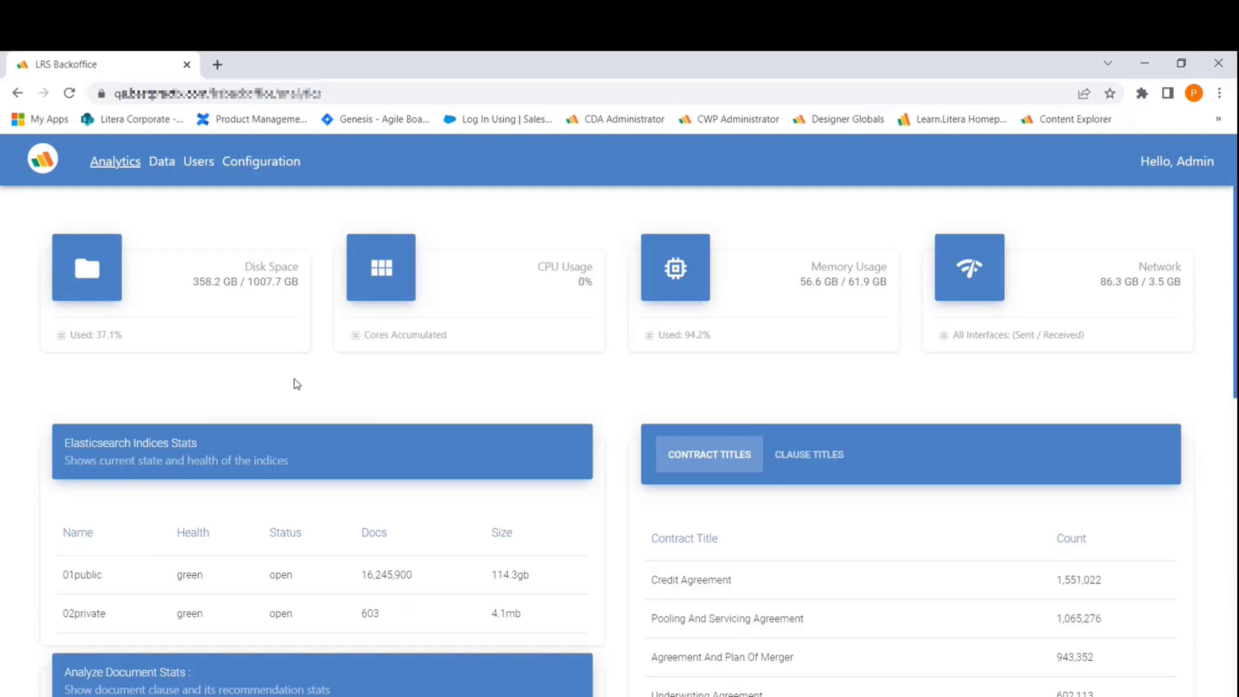
Step: Return to the Data table of indexes with health, size, contract, clause and definition counts
left_click(162, 161)
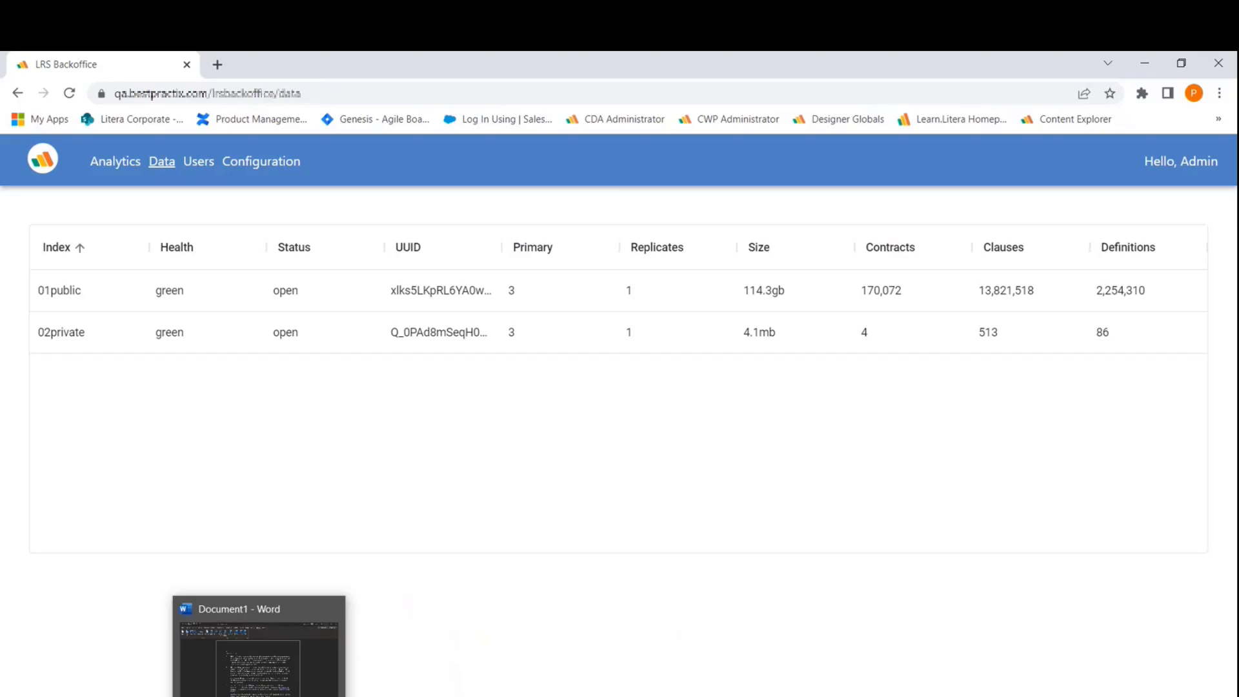
Step: Switch to the Word contract and select the whole Counterparts paragraph C
left_click(260, 644)
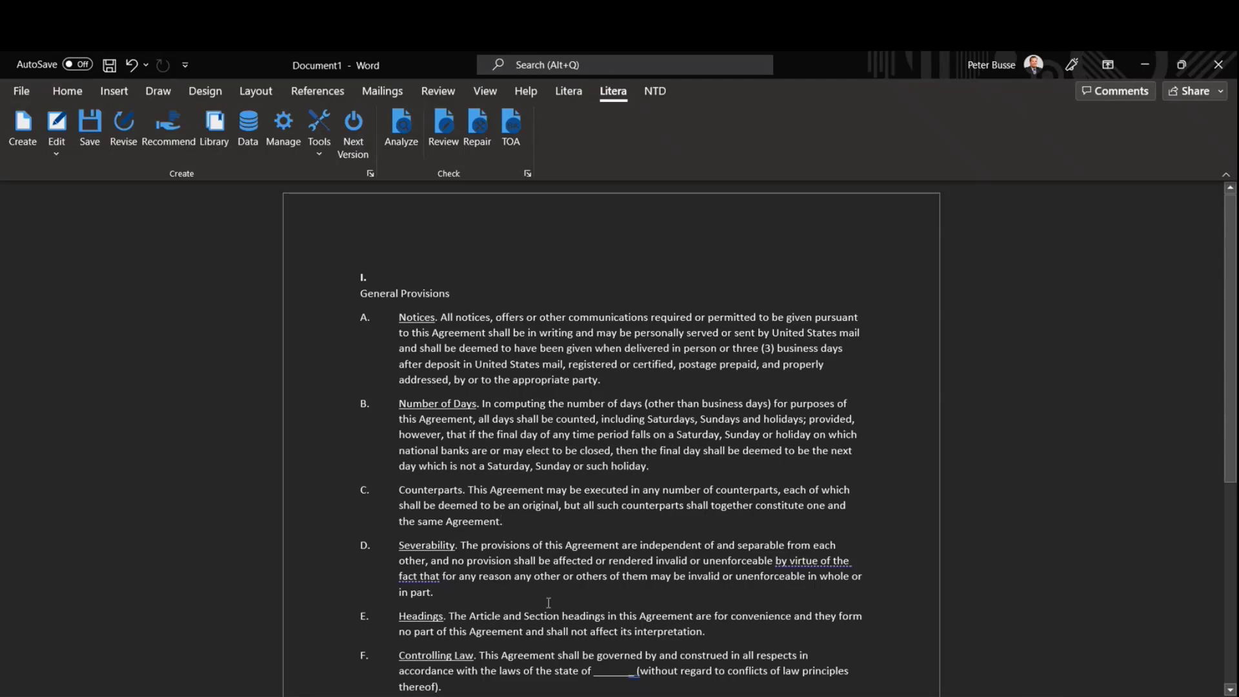
triple_click(505, 520)
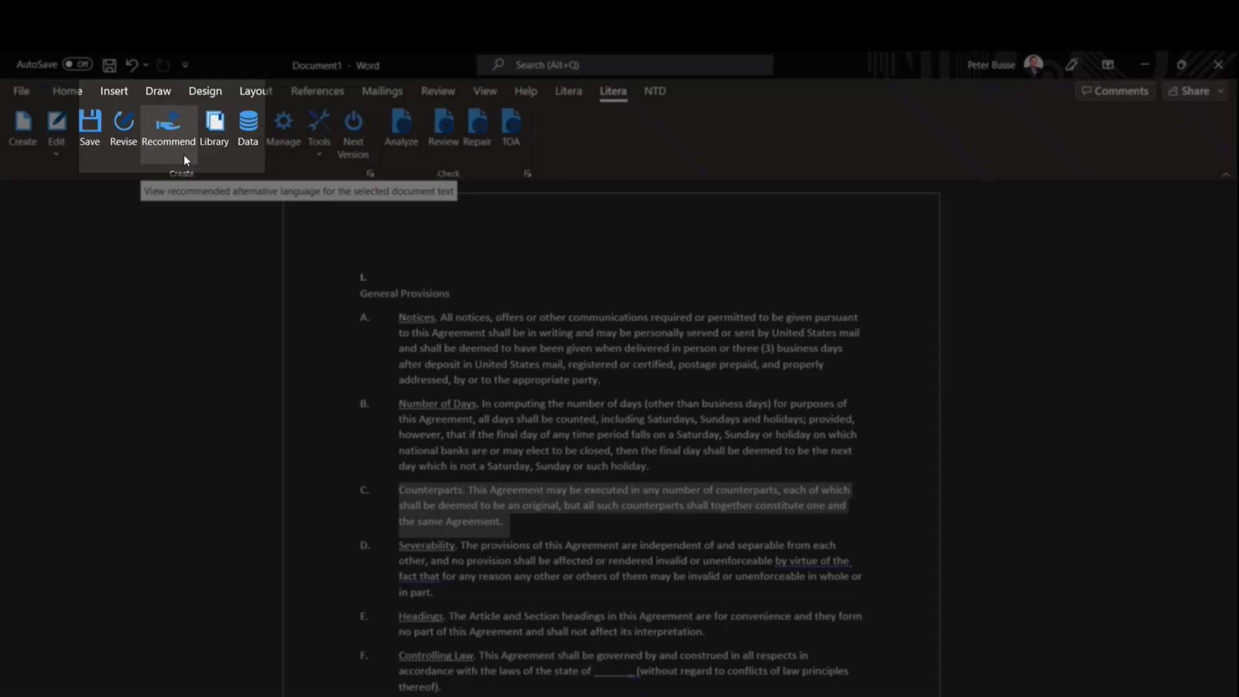
Step: Get Litera's recommended alternative wordings for the selected Counterparts clause
left_click(176, 135)
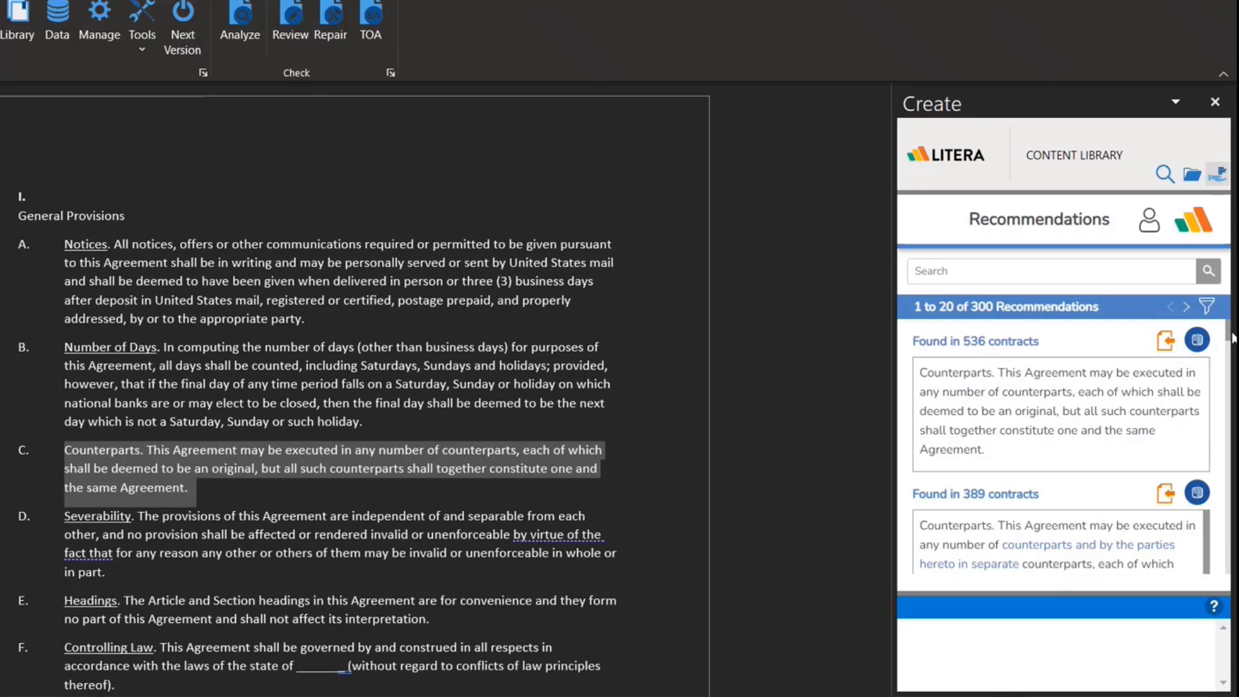
scroll(1225, 338, "down", 1)
scroll(1226, 337, "down", 2)
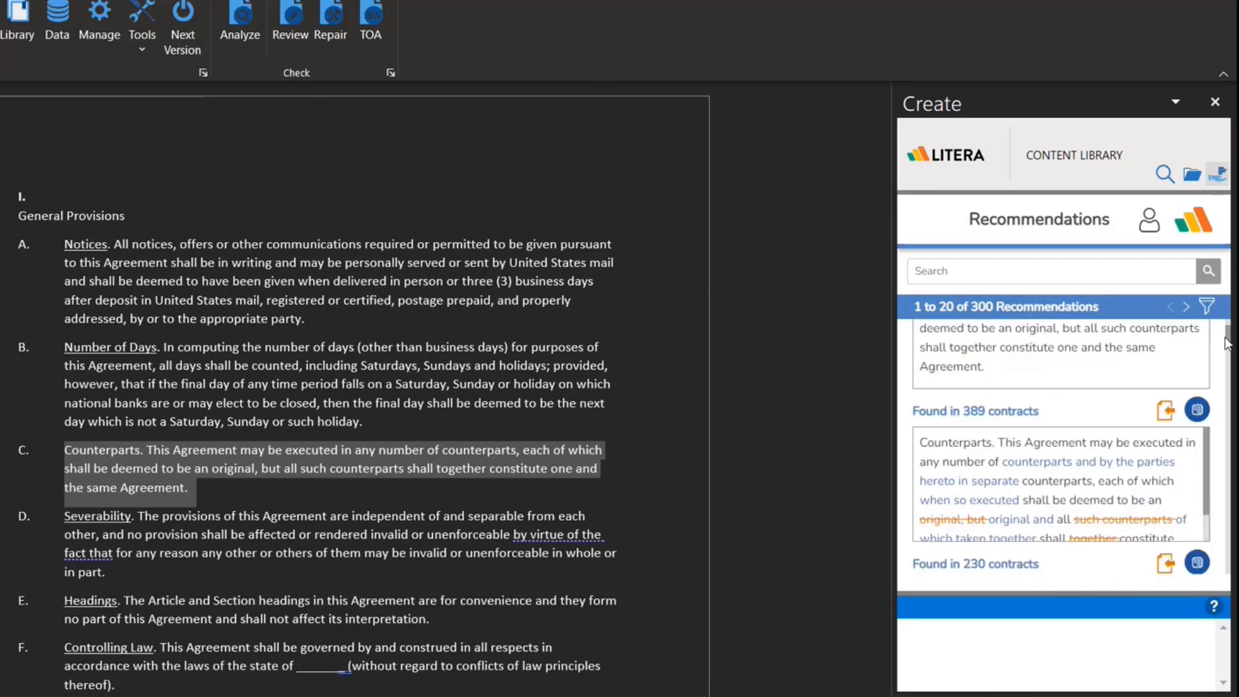
scroll(1226, 341, "down", 2)
scroll(1225, 346, "down", 1)
scroll(1225, 349, "down", 2)
scroll(1226, 349, "down", 2)
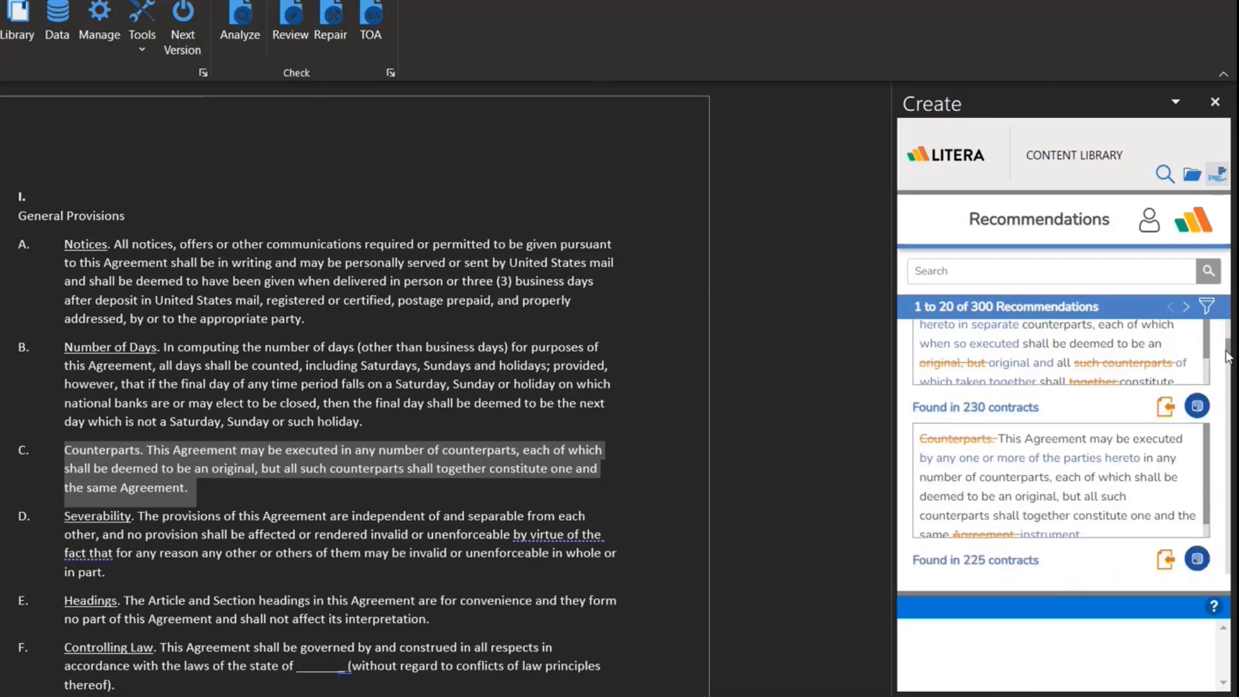
scroll(1226, 353, "down", 2)
scroll(1225, 358, "down", 1)
scroll(1226, 364, "down", 2)
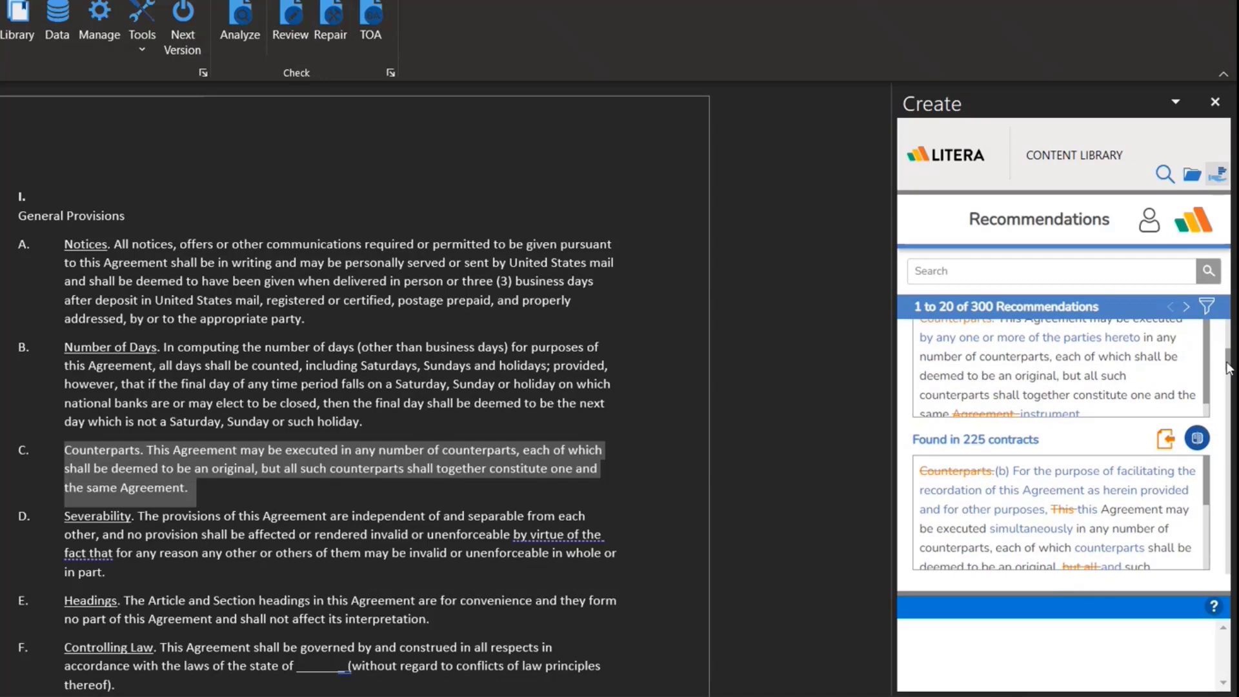
scroll(1227, 367, "down", 1)
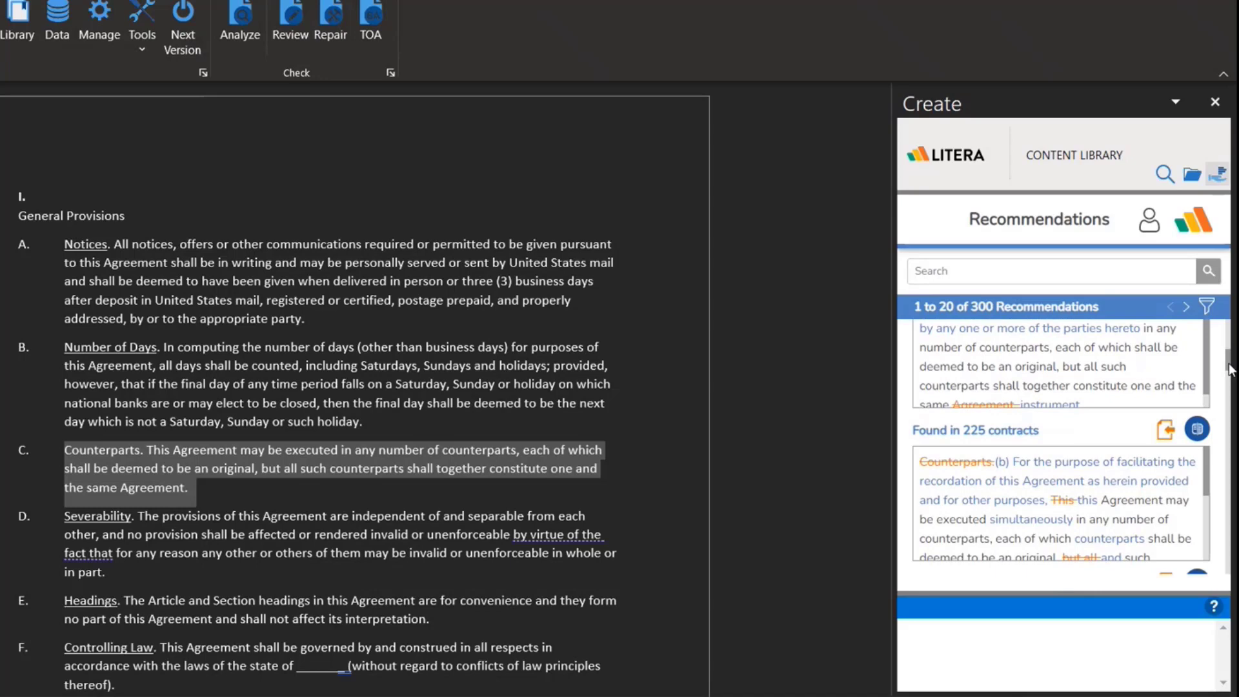
scroll(1228, 366, "down", 1)
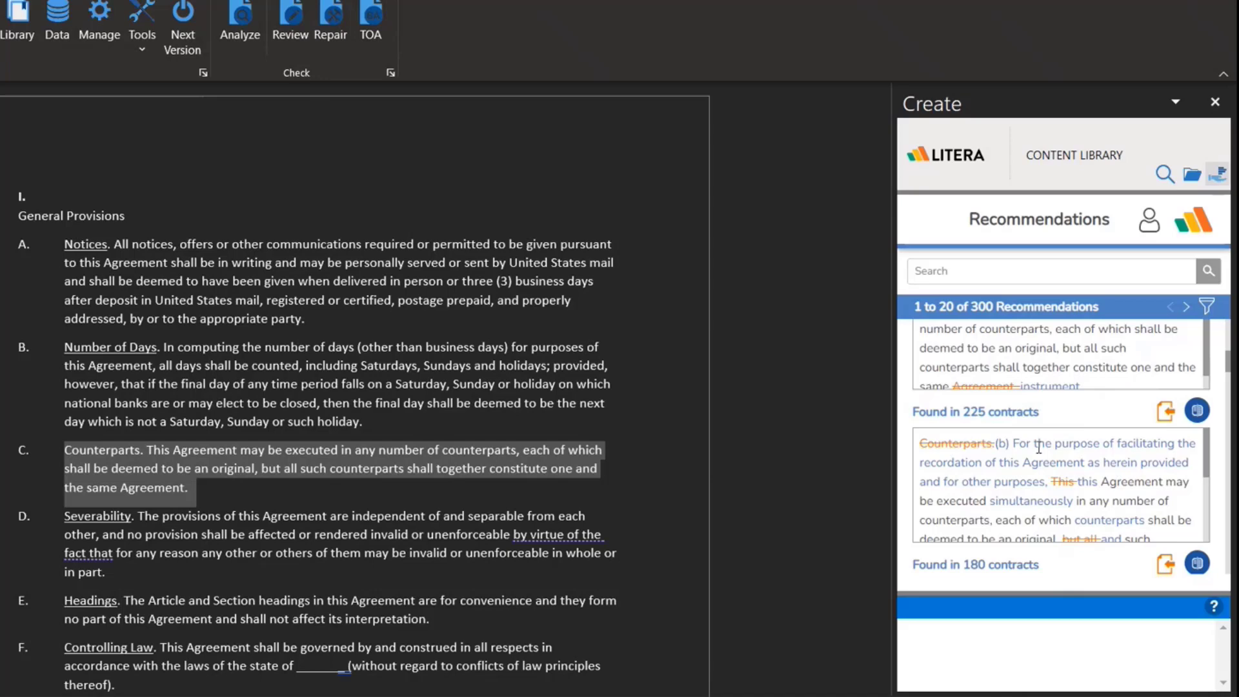
scroll(1075, 451, "down", 4)
scroll(1091, 462, "up", 1)
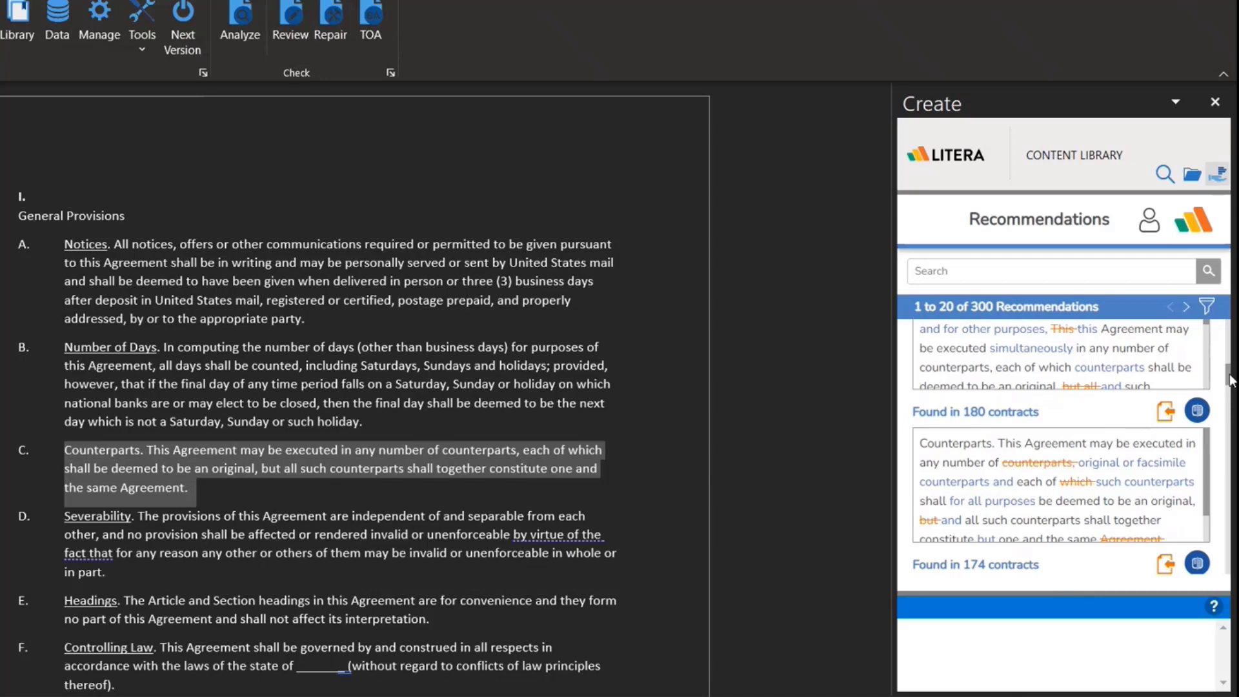
mouse_move(1228, 377)
left_mouse_down()
mouse_move(1223, 332)
mouse_move(1225, 369)
left_mouse_up()
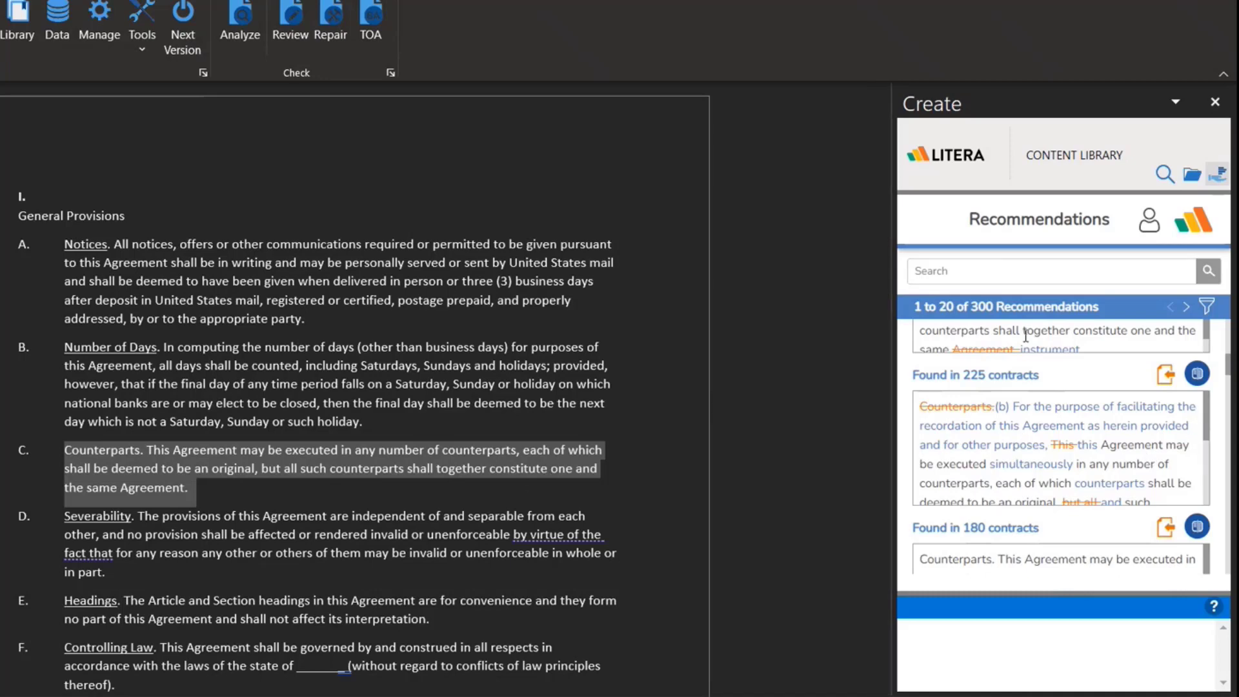
Step: Insert the 225-contract recommendation 'For the purpose of facilitating the recordation' in place of clause C
left_click(1165, 376)
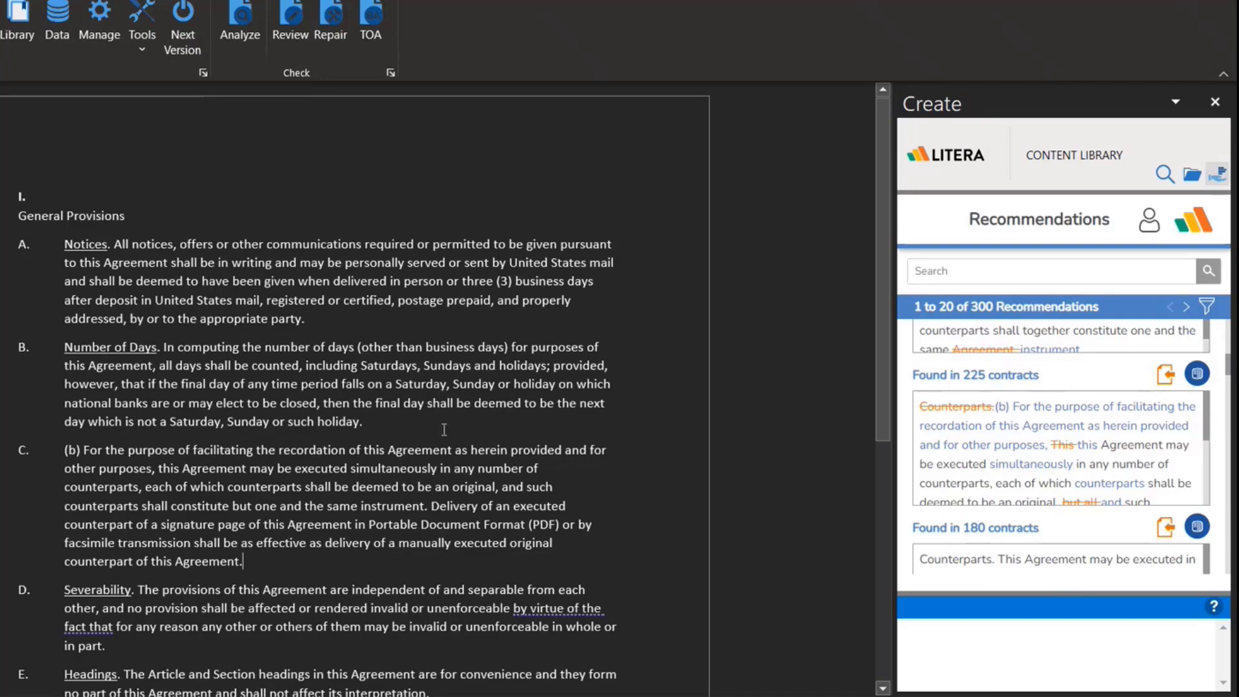
mouse_move(883, 329)
left_mouse_down()
mouse_move(878, 527)
mouse_move(881, 97)
left_mouse_up()
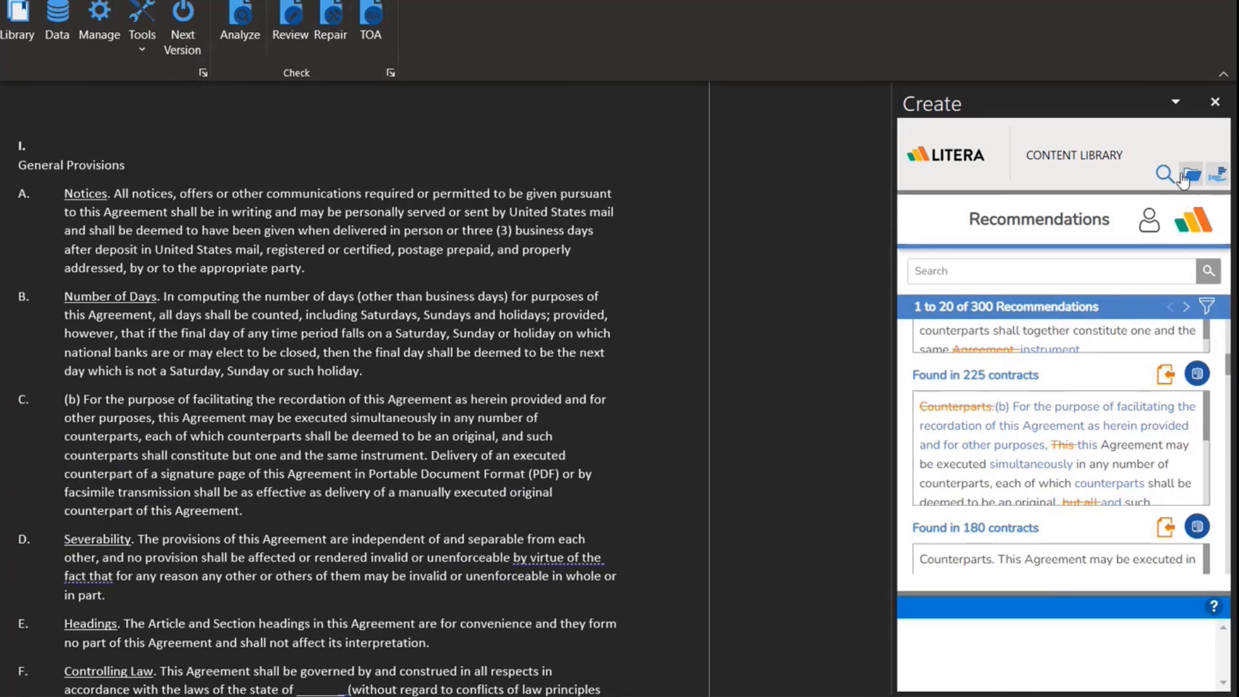
Step: Browse the Content Library's Enterprise Content folders, previewing Corporate General Provisions
left_click(1190, 176)
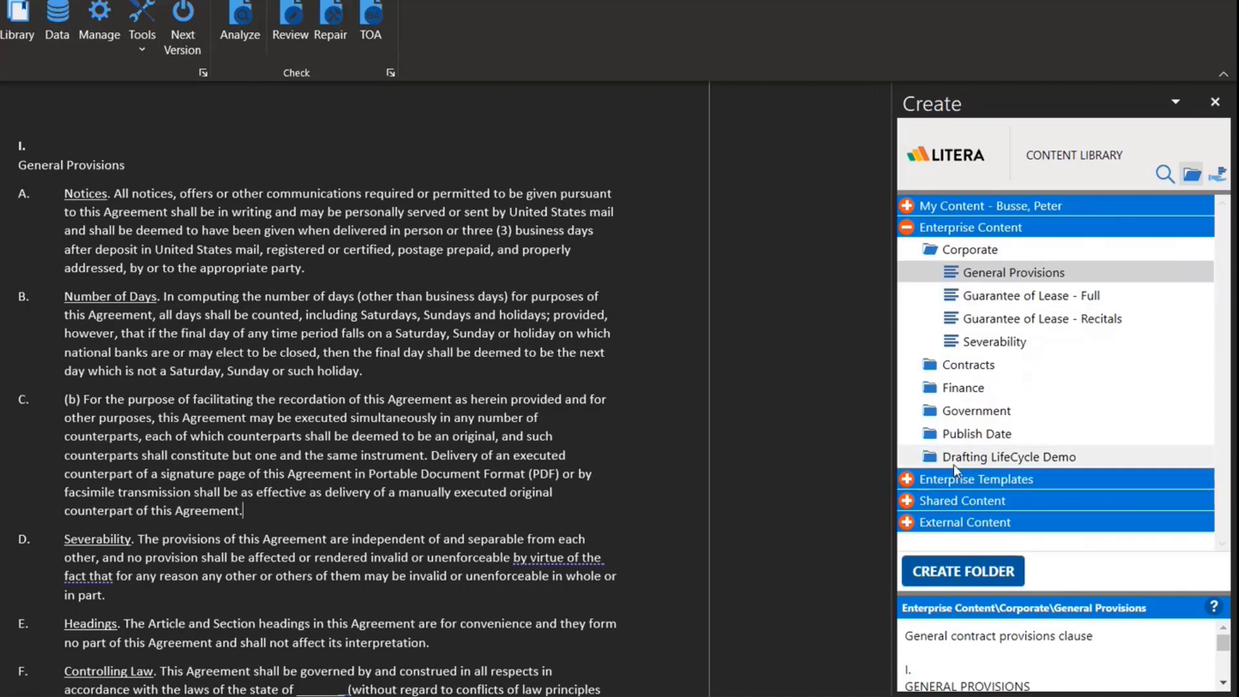